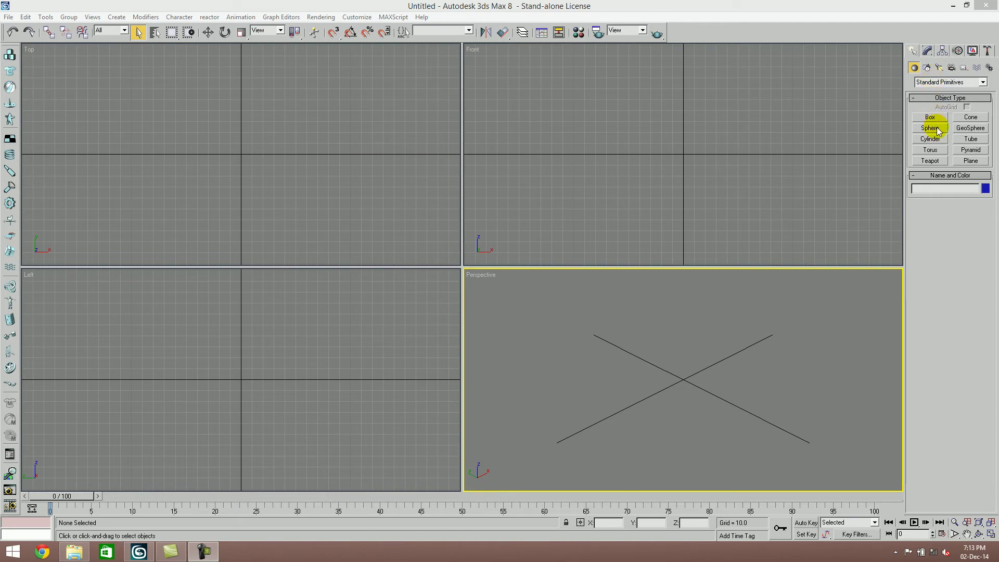
# Open the Standard Primitives category list in the Create panel.
pyautogui.click(945, 82)
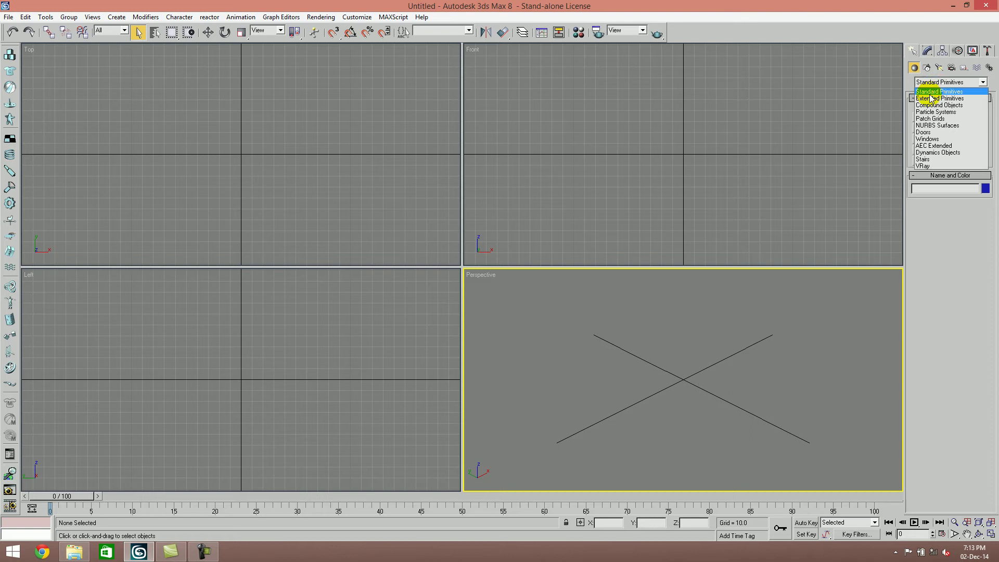
# Switch to AEC Extended objects and start the Railing tool.
pyautogui.click(949, 146)
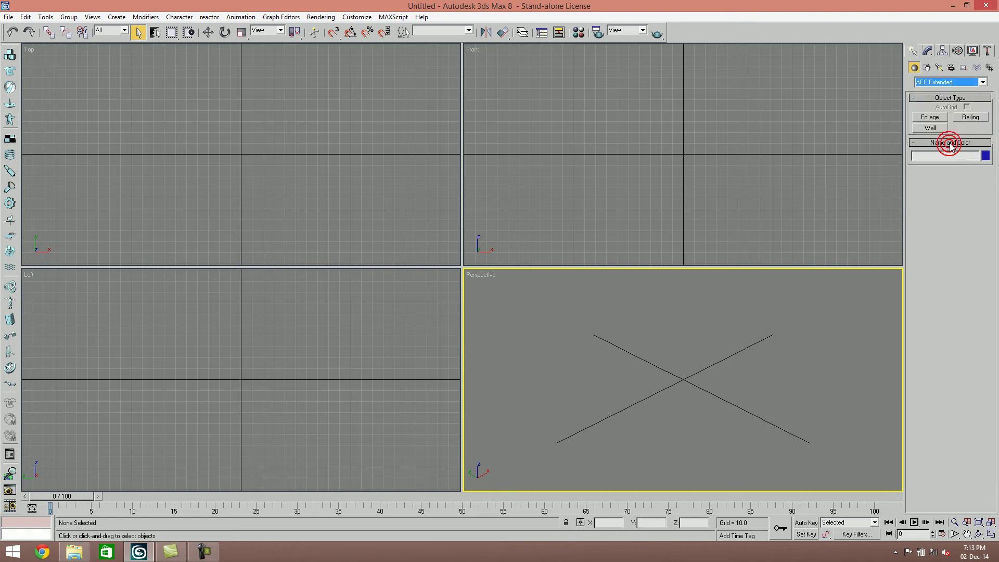
pyautogui.click(969, 119)
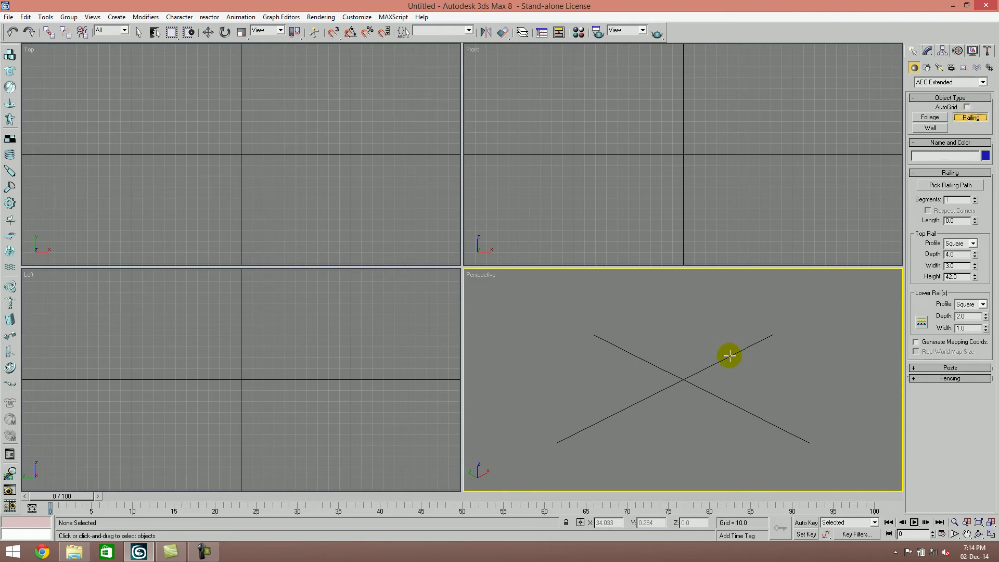
# Draw Railing01 about 96.6 long and 39.2 high, then maximize and center the Perspective view.
pyautogui.moveTo(729, 344); pyautogui.dragTo(590, 416)
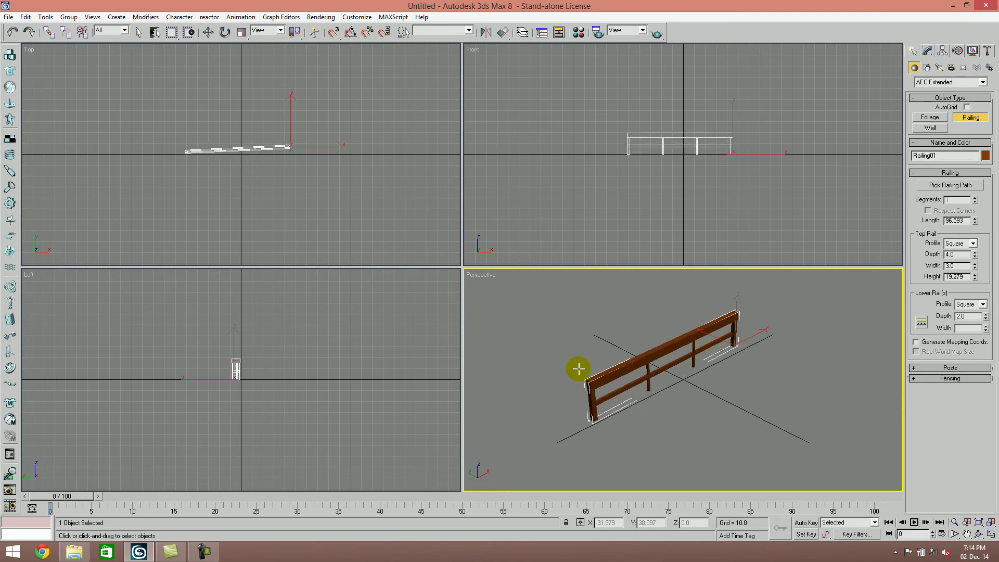
pyautogui.click(575, 326)
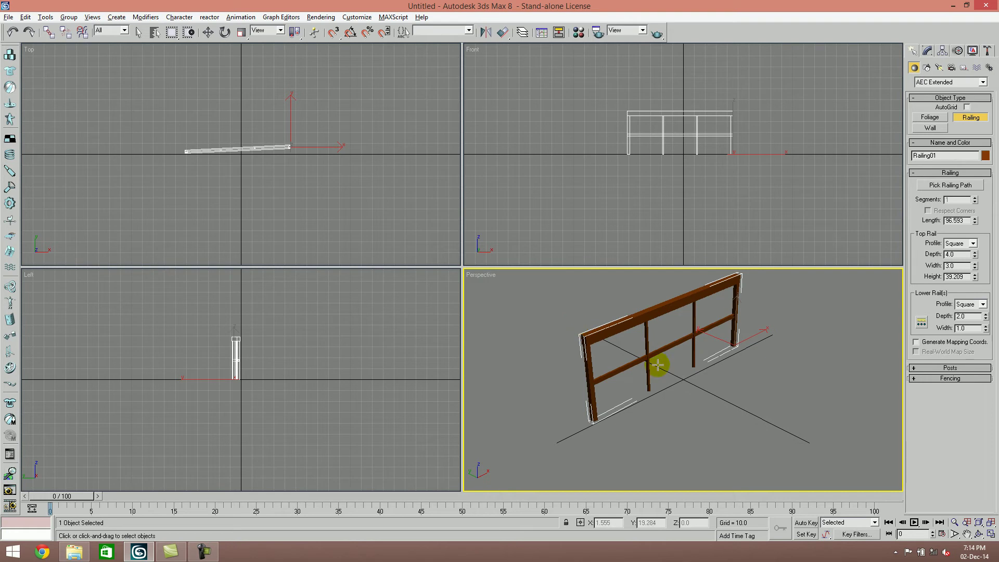
pyautogui.hotkey('alt', 'w')
pyautogui.scroll(5, 580, 351)
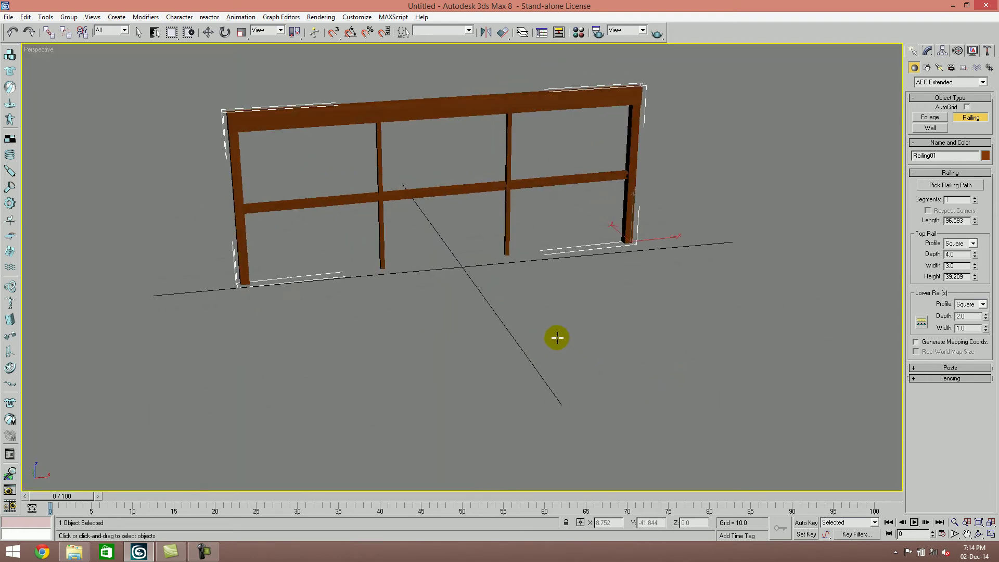
pyautogui.moveTo(558, 324); pyautogui.dragTo(573, 342, button='middle')
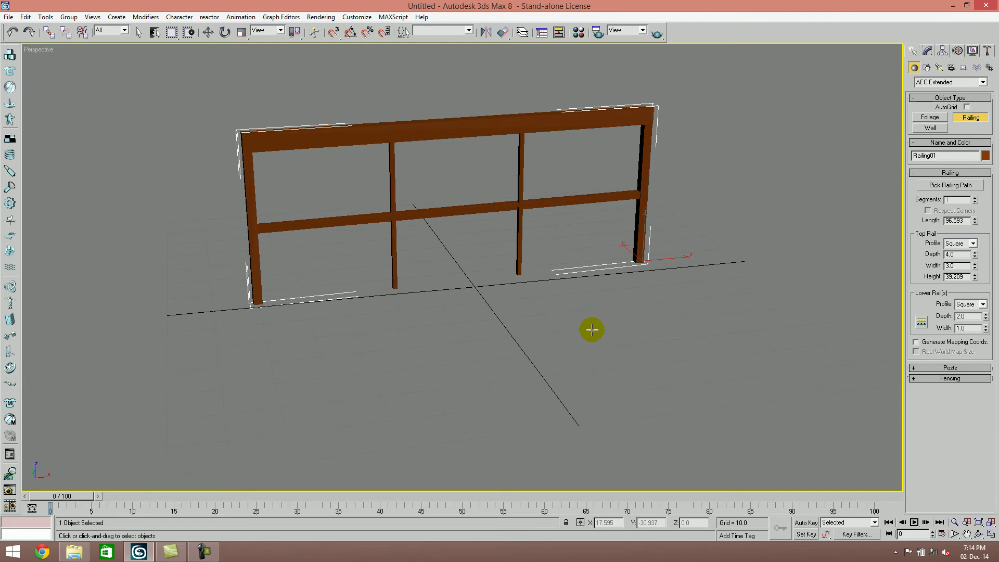
# Edit Railing01 in the Modify panel with Posts and Fencing collapsed, viewed down its length.
pyautogui.click(138, 32)
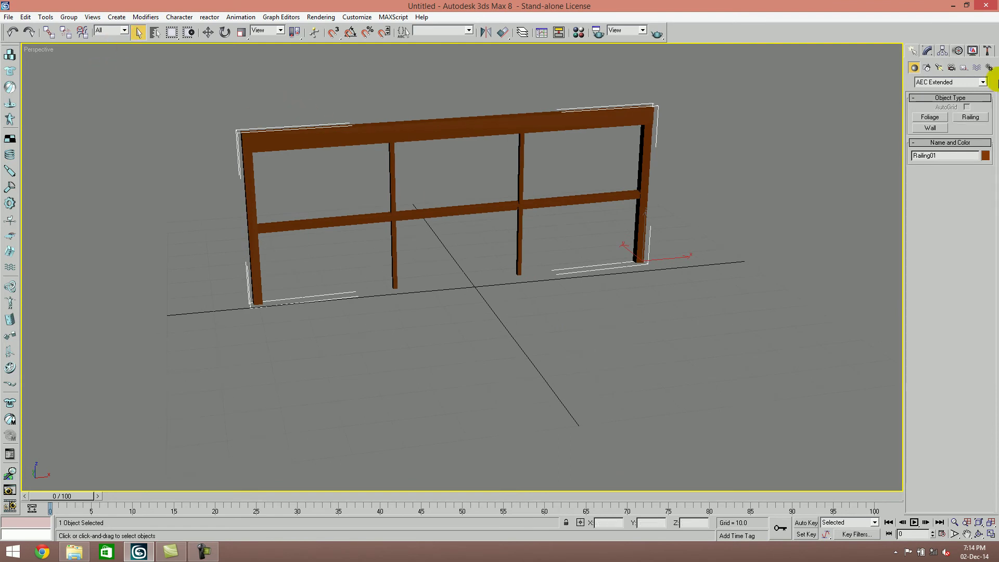
pyautogui.click(927, 50)
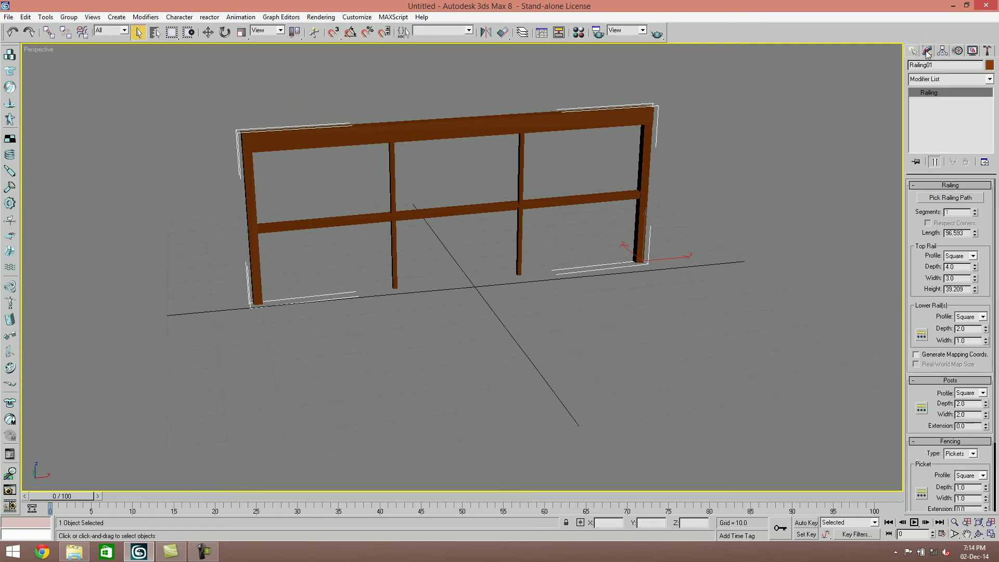
pyautogui.click(916, 380)
pyautogui.click(916, 390)
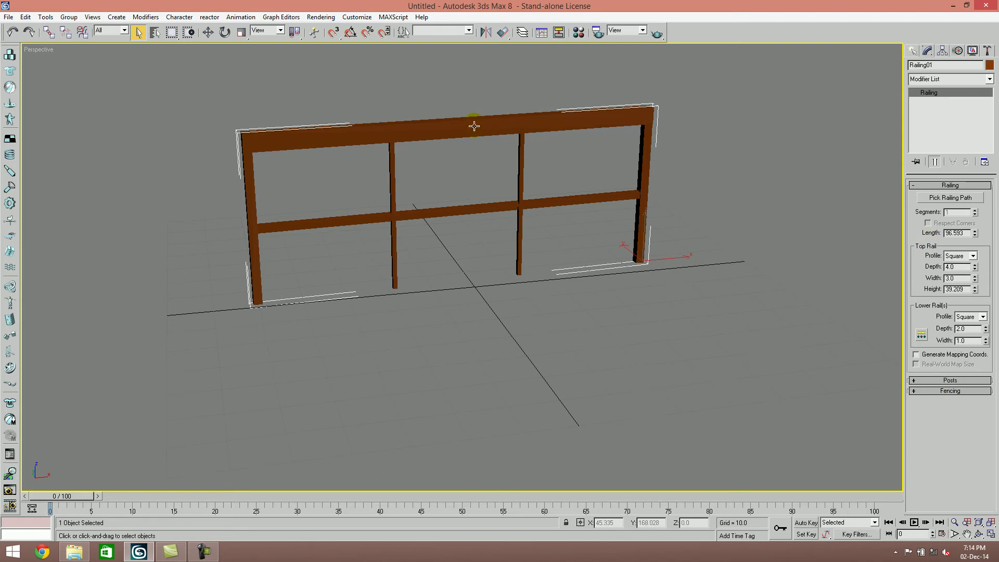
pyautogui.keyDown('alt'); pyautogui.moveTo(577, 248); pyautogui.dragTo(608, 267, button='middle'); pyautogui.keyUp('alt')
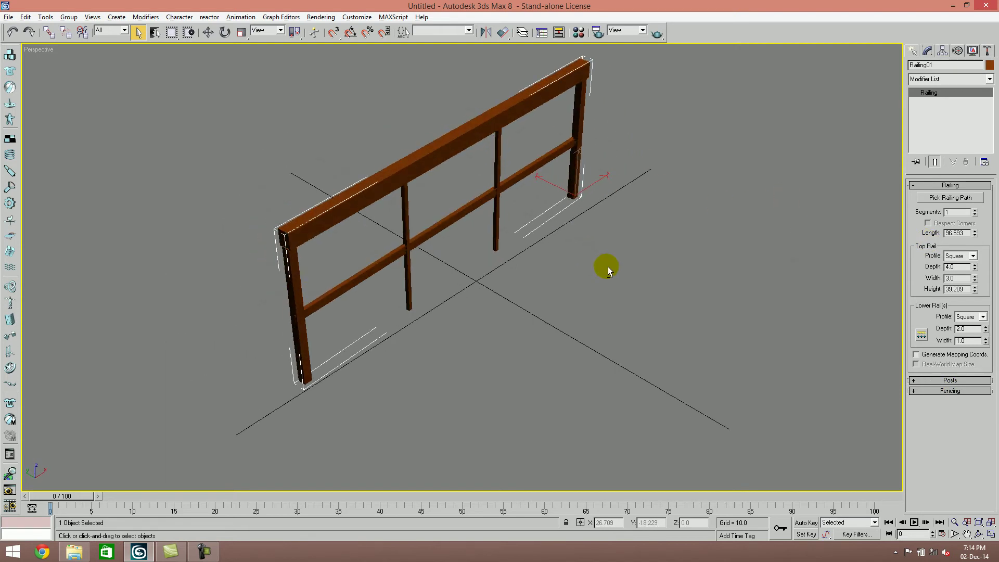
pyautogui.scroll(6, 381, 206)
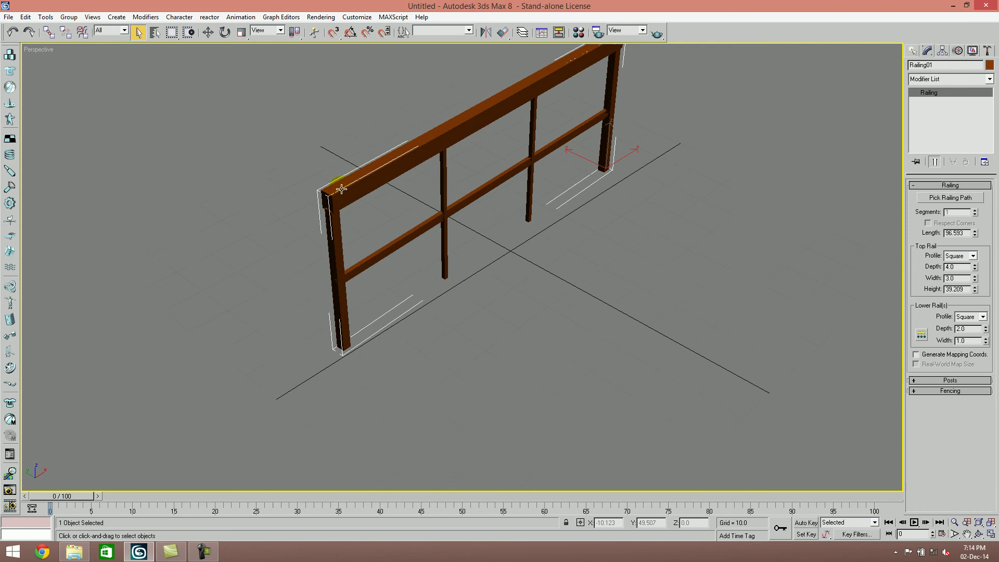
# Make the top rail Round with depth 3.04, width 3.84 and railing height 34.896.
pyautogui.moveTo(369, 215); pyautogui.dragTo(394, 217, button='middle')
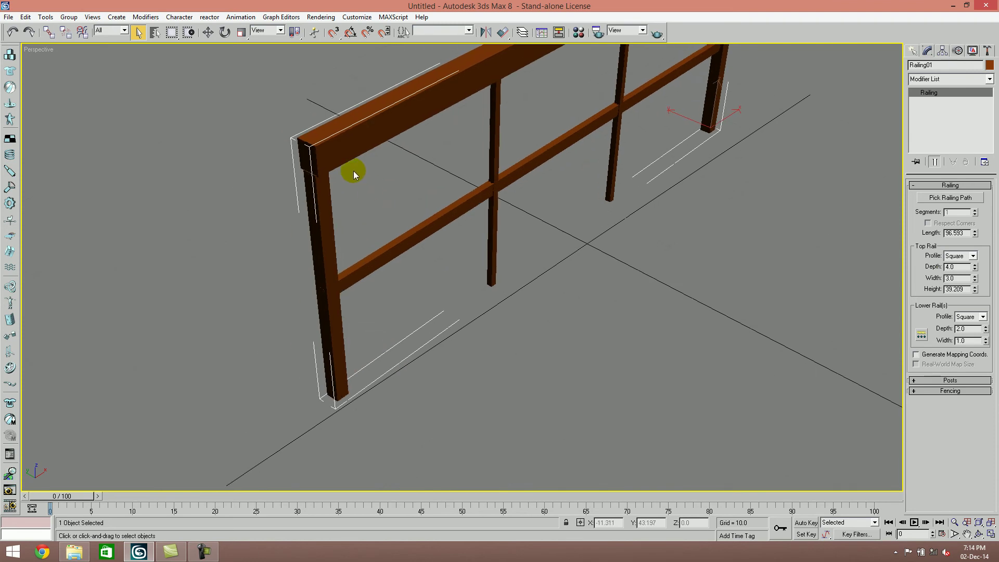
pyautogui.click(973, 256)
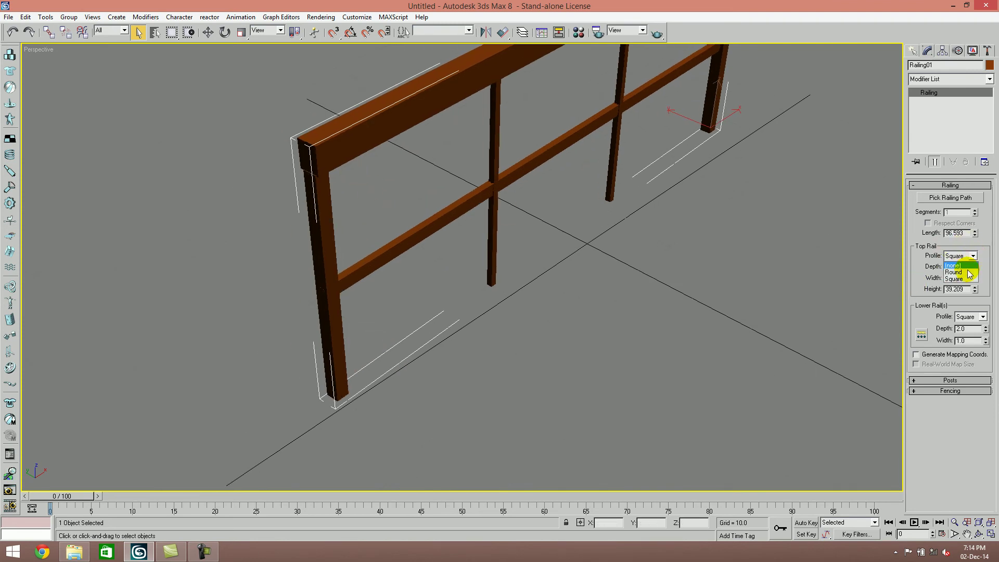
pyautogui.click(969, 272)
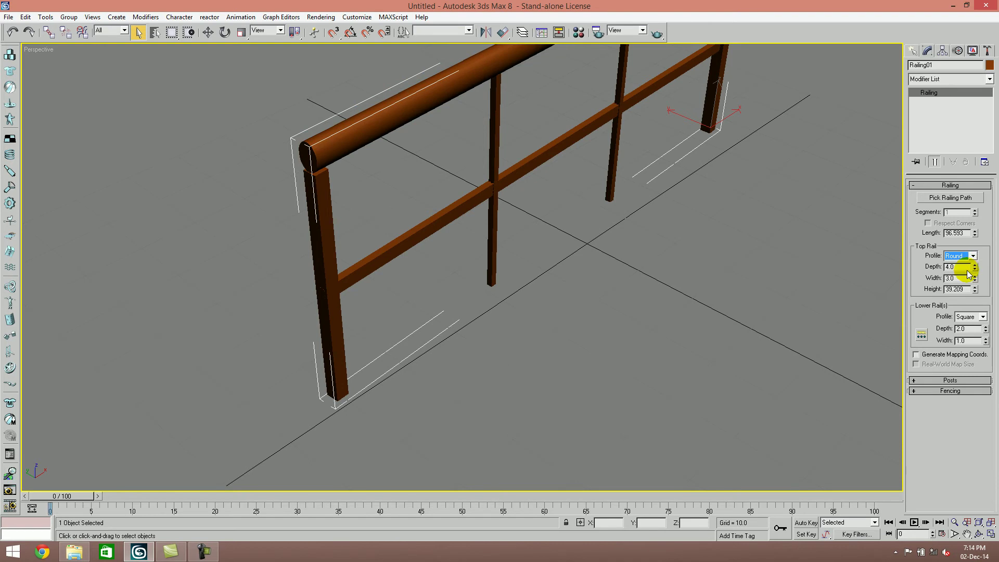
pyautogui.moveTo(363, 177); pyautogui.dragTo(378, 229, button='middle')
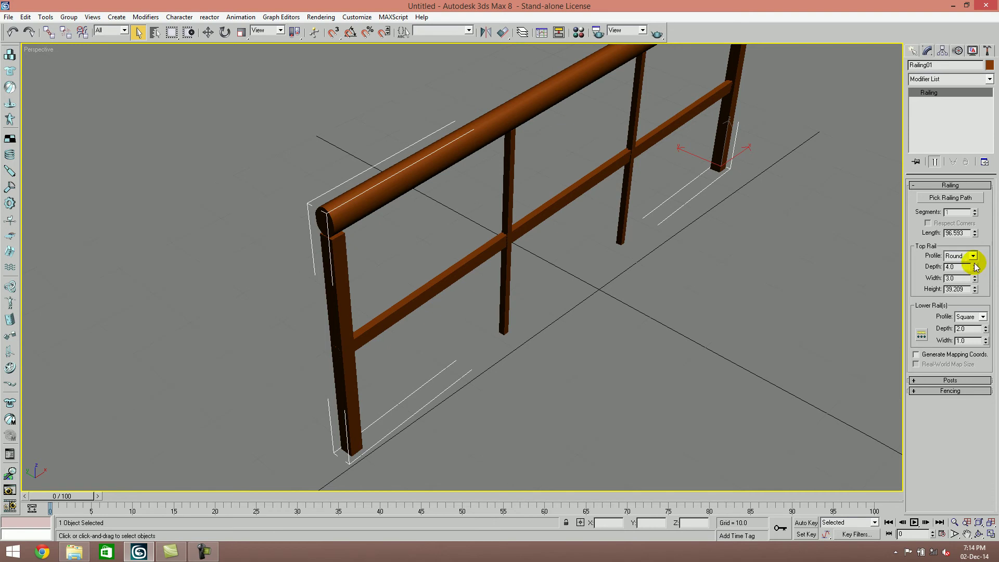
pyautogui.moveTo(975, 267); pyautogui.dragTo(977, 291)
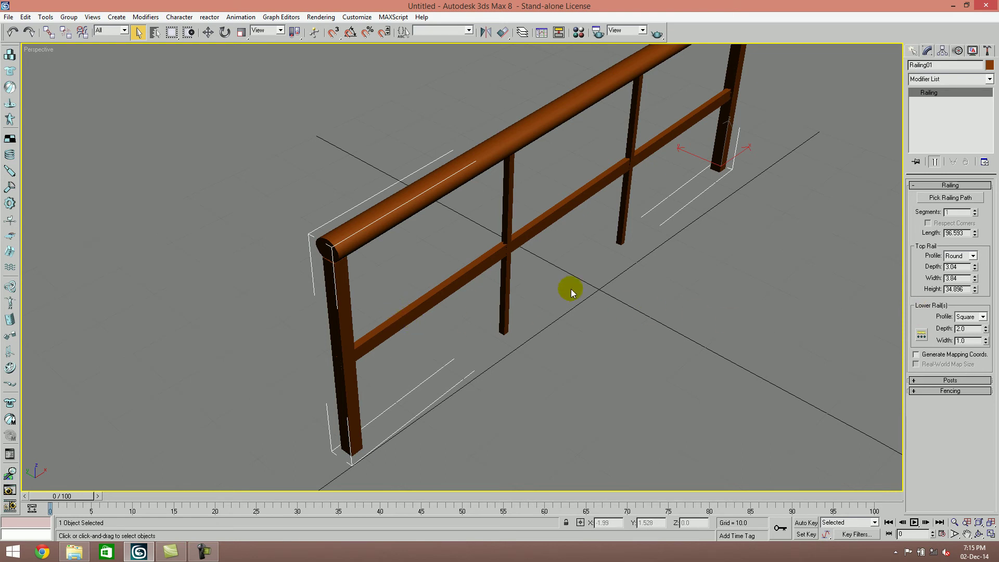
pyautogui.moveTo(479, 282); pyautogui.dragTo(440, 273, button='middle')
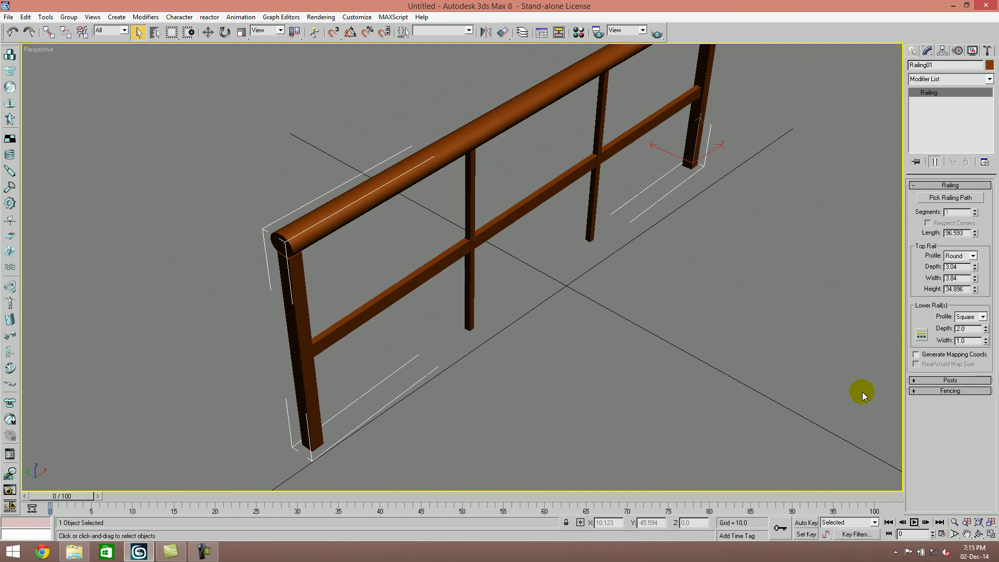
# Set the Lower Rail Spacing count to 3, spacing the rails 7.964 apart.
pyautogui.click(921, 336)
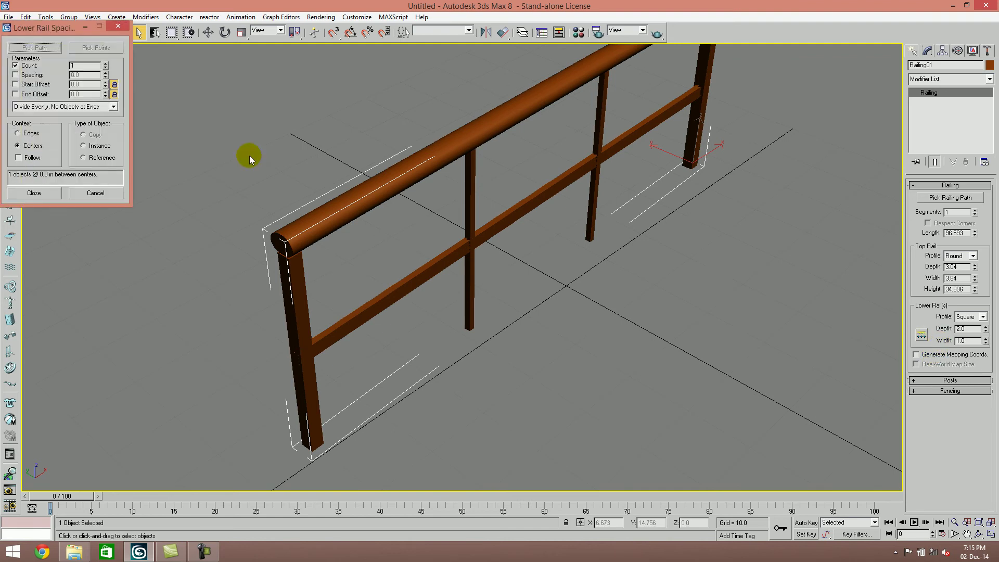
pyautogui.moveTo(51, 34); pyautogui.dragTo(162, 124)
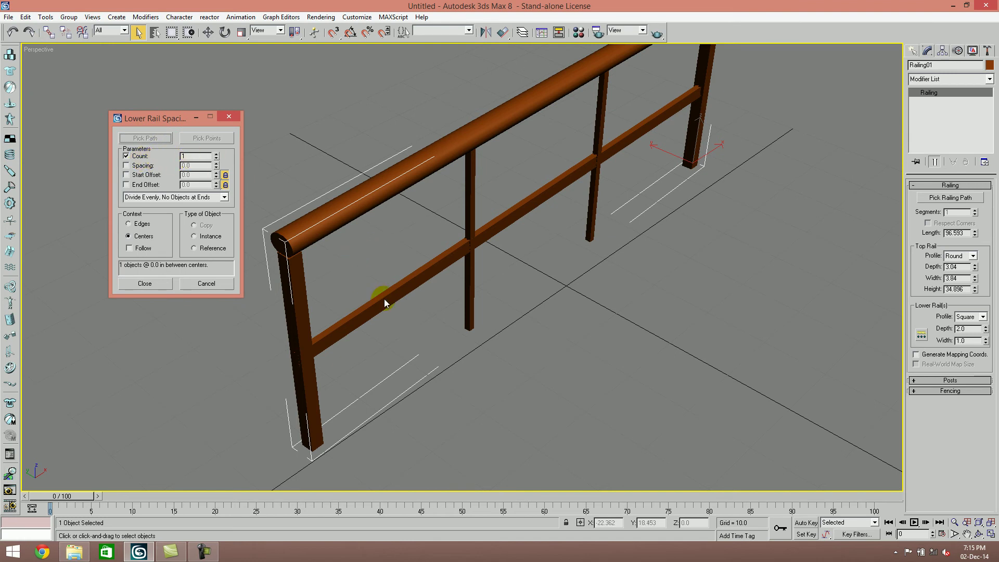
pyautogui.click(216, 154)
pyautogui.click(216, 154)
pyautogui.click(216, 154)
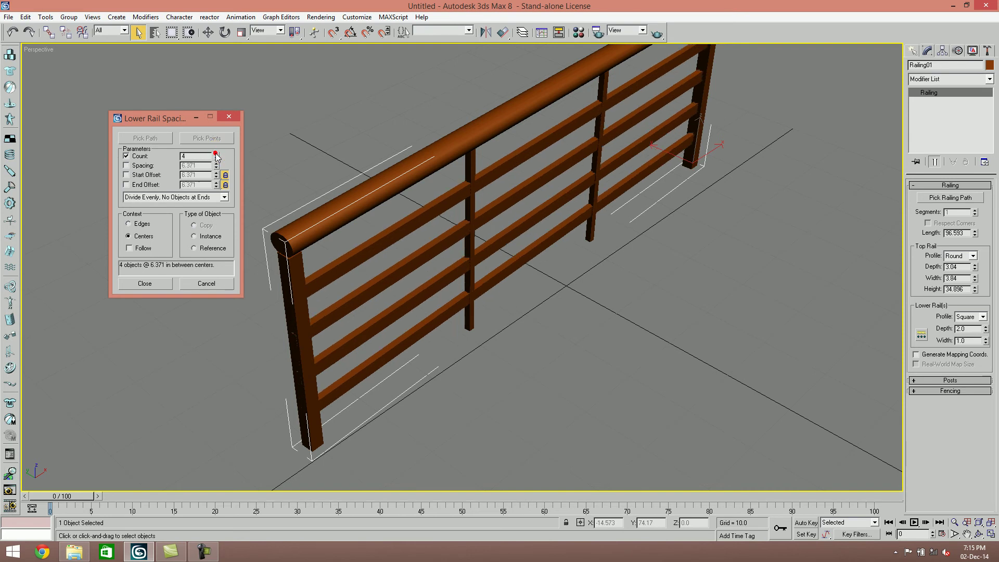
pyautogui.click(216, 154)
pyautogui.click(216, 154)
pyautogui.click(216, 154)
pyautogui.click(216, 154)
pyautogui.click(216, 154)
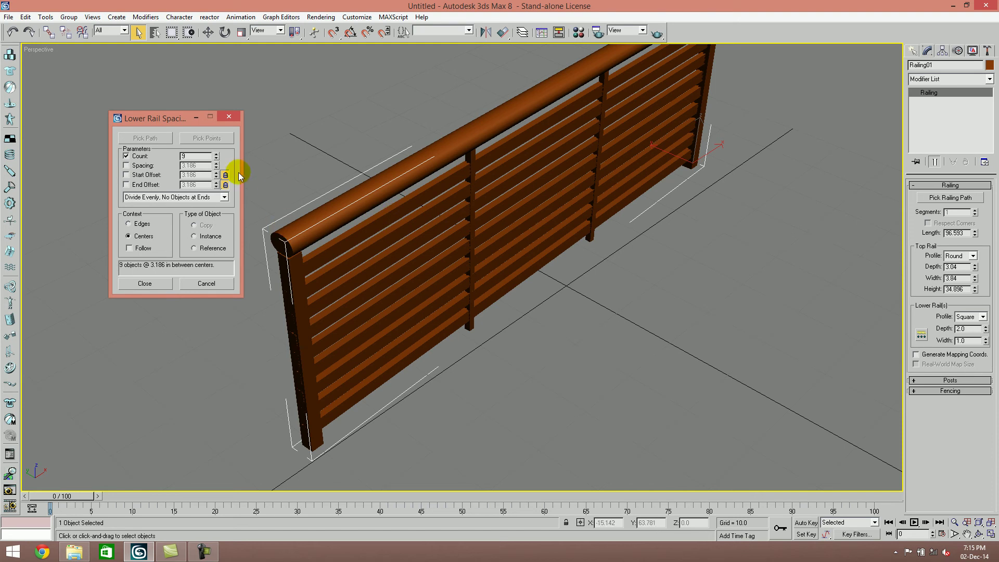
pyautogui.click(216, 159)
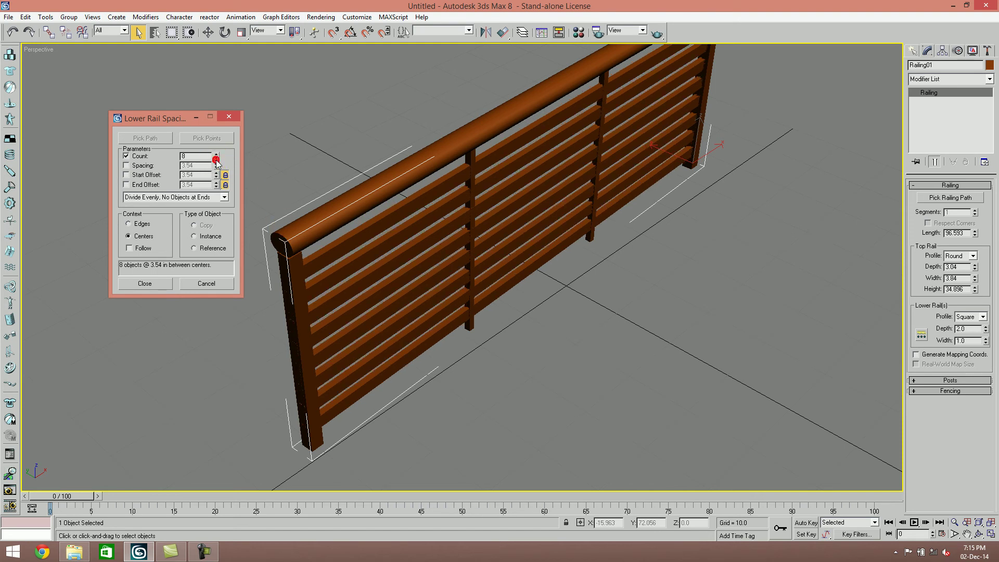
pyautogui.click(216, 159)
pyautogui.click(216, 159)
pyautogui.click(216, 159)
pyautogui.click(216, 159)
pyautogui.click(216, 159)
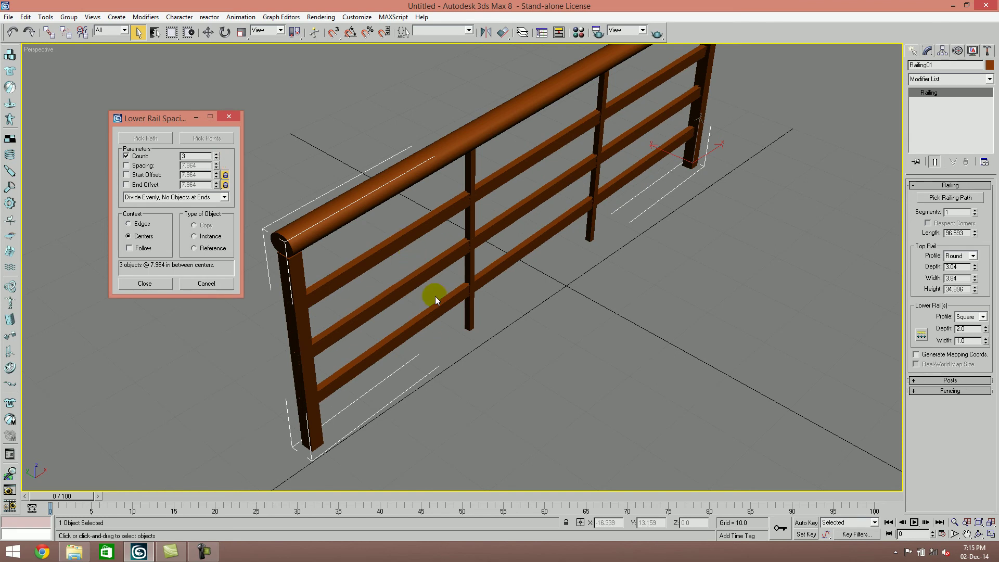
# Make the lower rails Round with depth 1.1 and width 1.32.
pyautogui.click(229, 117)
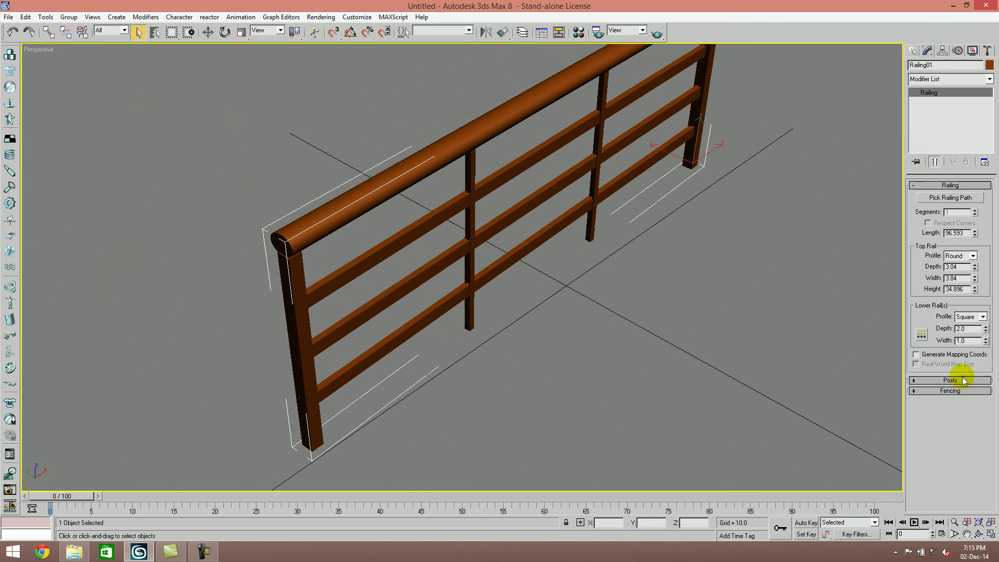
pyautogui.click(984, 317)
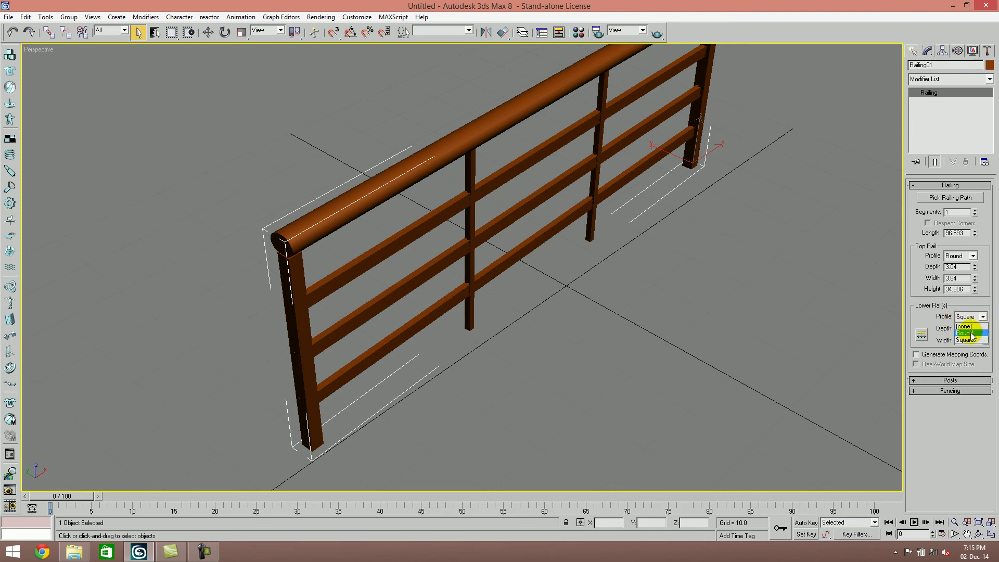
pyautogui.click(971, 335)
pyautogui.moveTo(352, 295); pyautogui.dragTo(361, 259, button='middle')
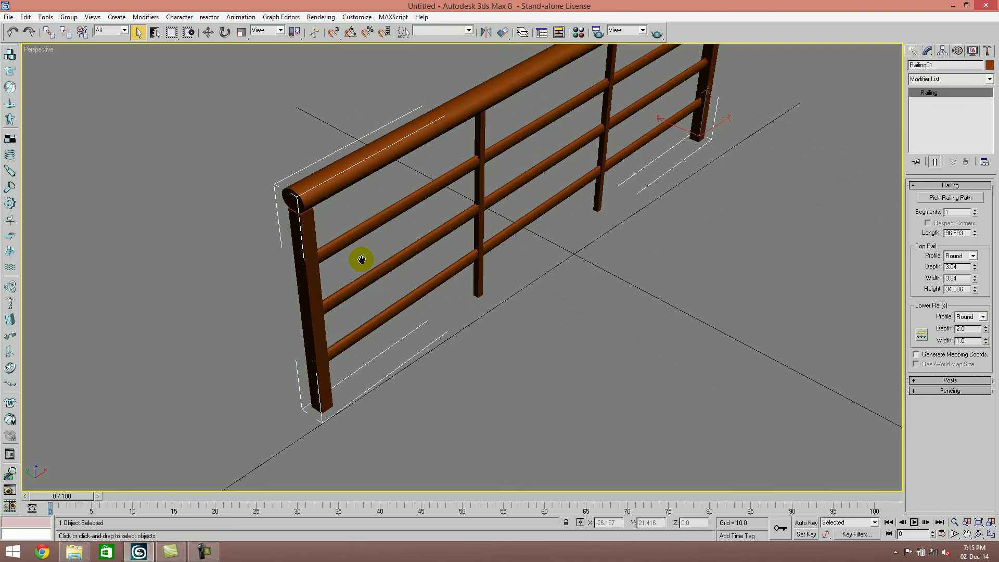
pyautogui.scroll(3, 365, 268)
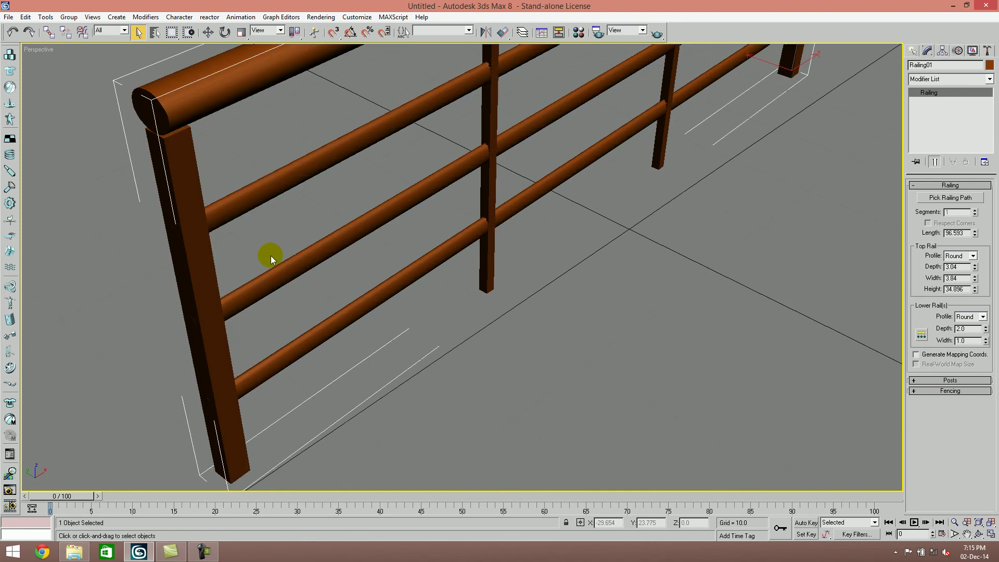
pyautogui.click(986, 327)
pyautogui.moveTo(986, 329); pyautogui.dragTo(963, 323)
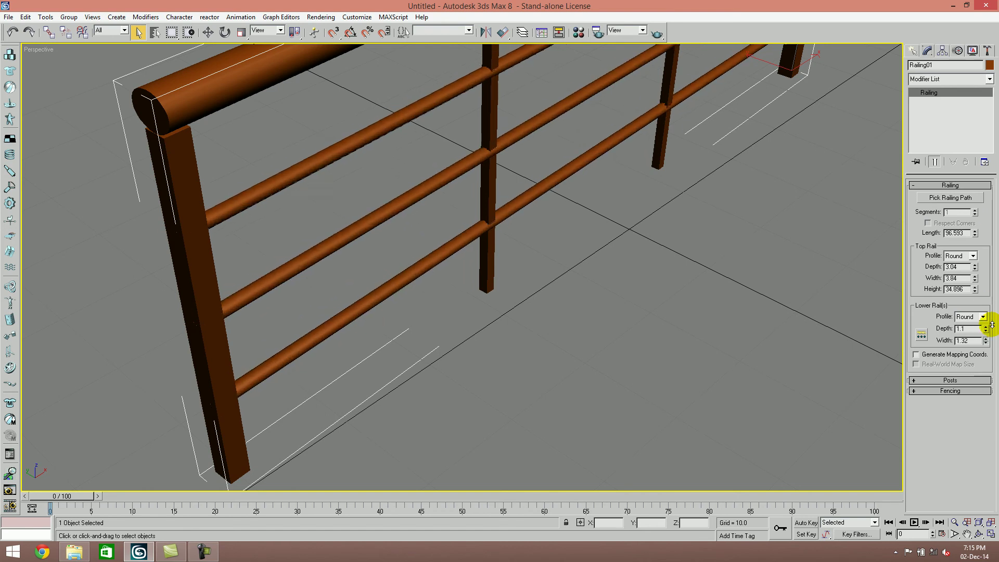
# Set the Post Spacing count to 2, leaving end posts 94.593 apart.
pyautogui.scroll(-1, 615, 416)
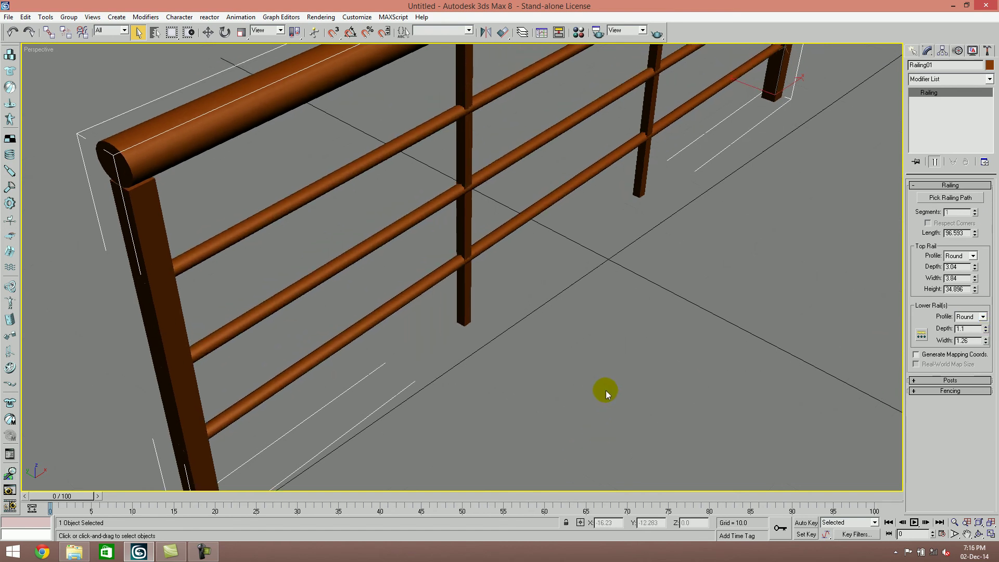
pyautogui.scroll(-2, 606, 391)
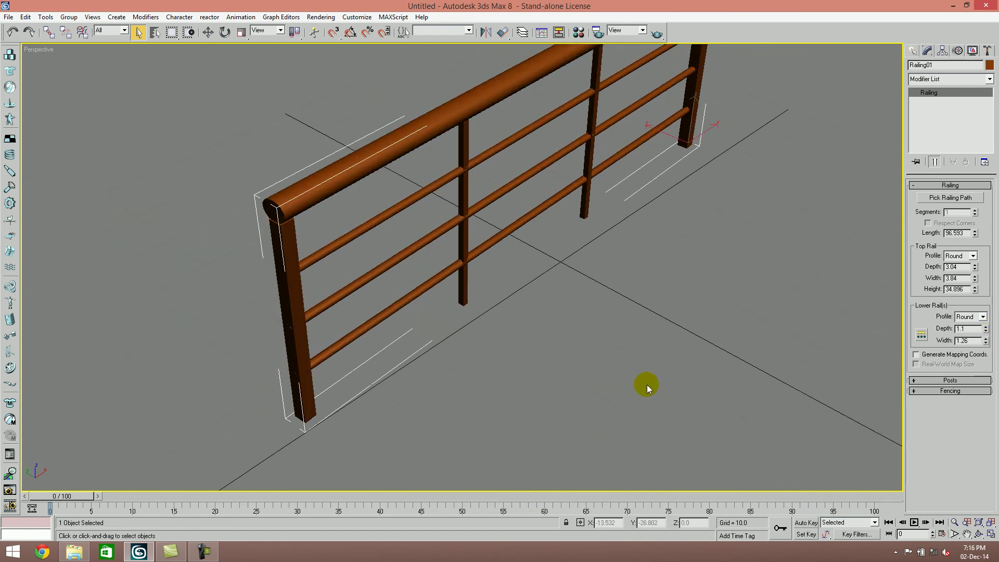
pyautogui.click(914, 380)
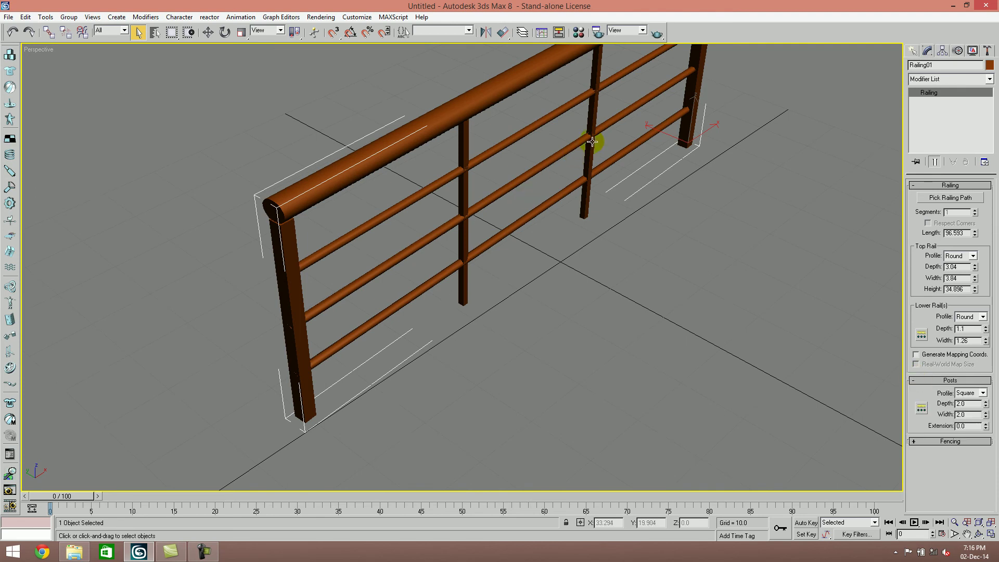
pyautogui.scroll(1, 615, 255)
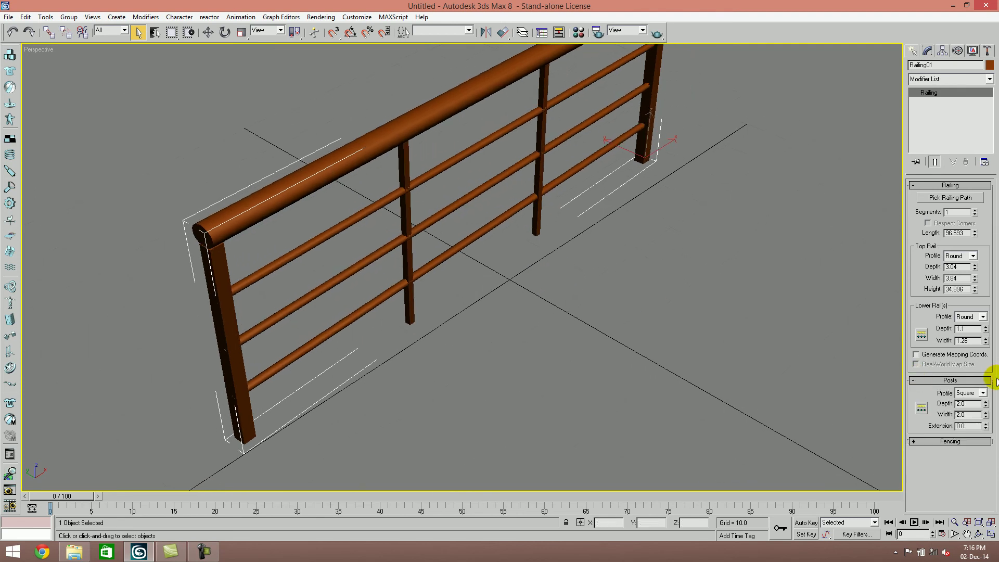
pyautogui.click(922, 411)
pyautogui.click(216, 155)
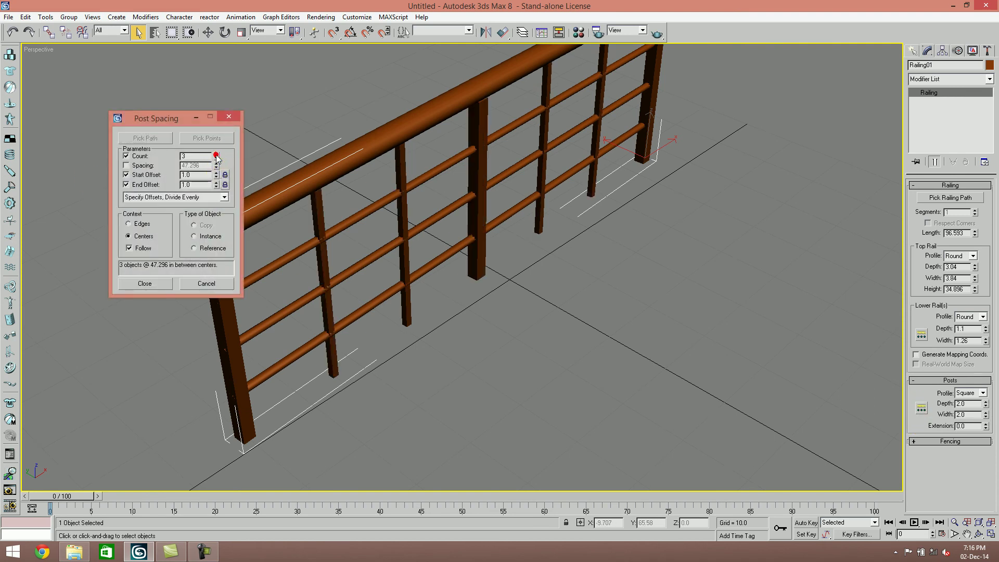
pyautogui.click(216, 154)
pyautogui.click(216, 154)
pyautogui.click(216, 155)
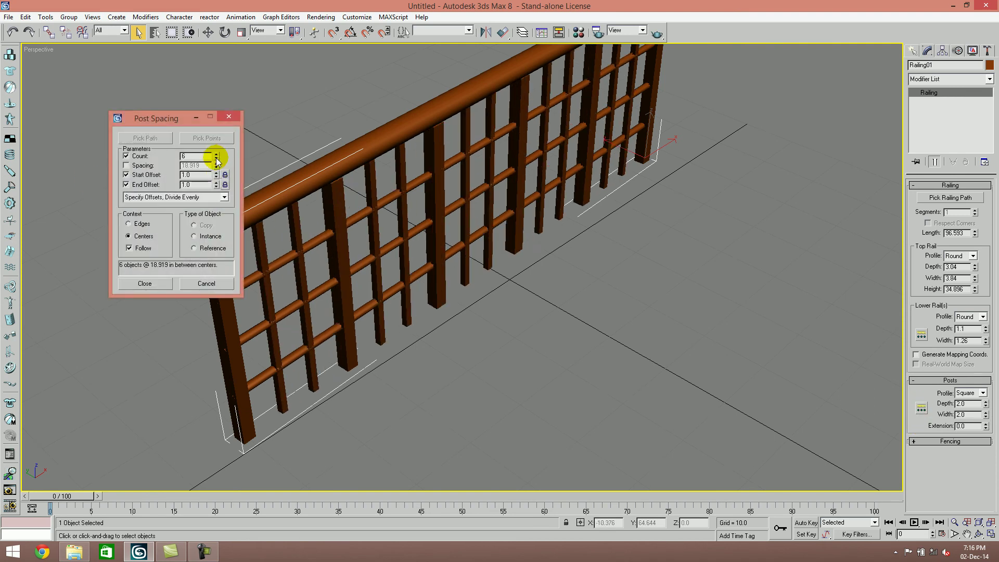
pyautogui.click(216, 159)
pyautogui.click(216, 159)
pyautogui.click(216, 159)
pyautogui.click(216, 159)
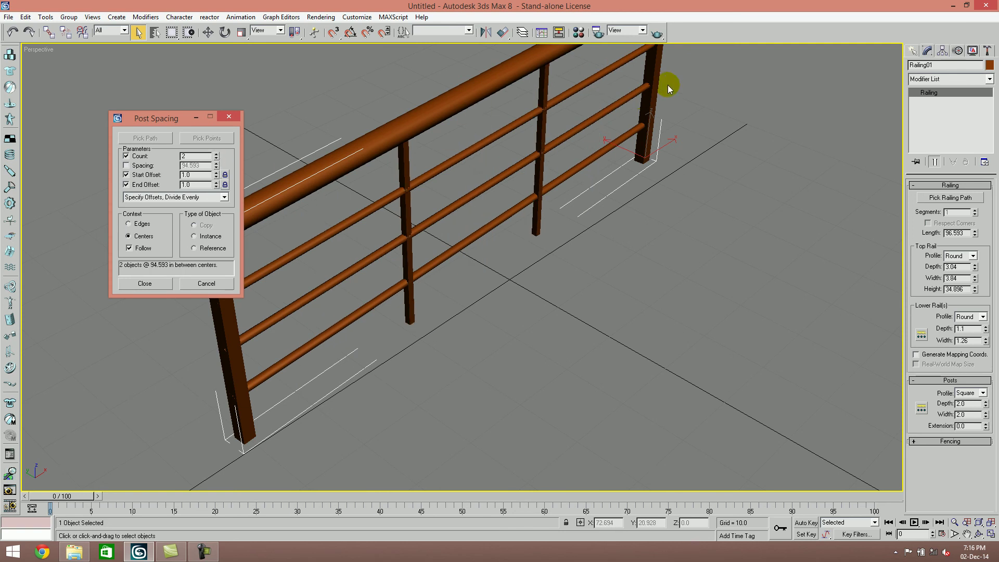
pyautogui.click(216, 159)
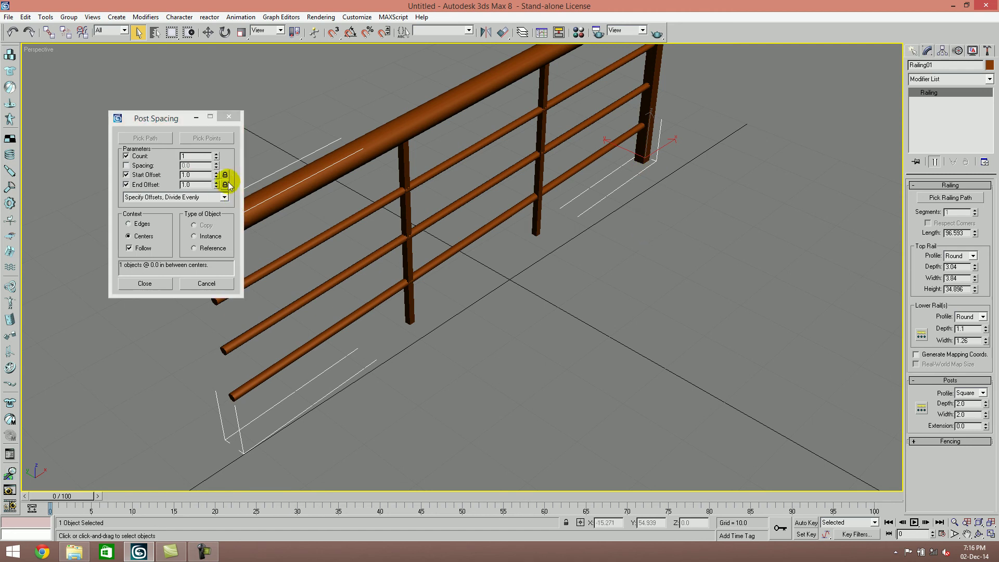
pyautogui.click(216, 155)
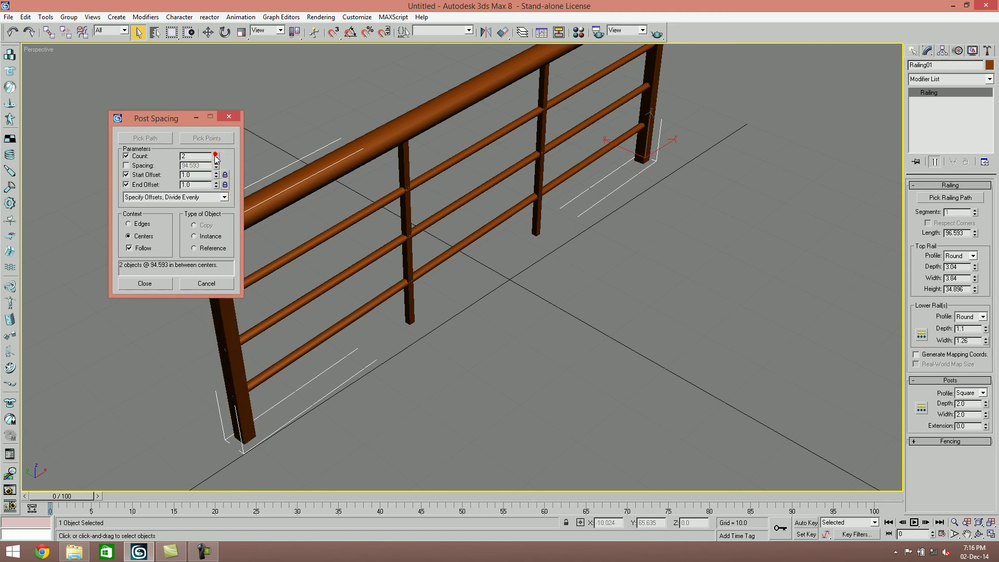
# Change the posts' profile to Round.
pyautogui.click(229, 117)
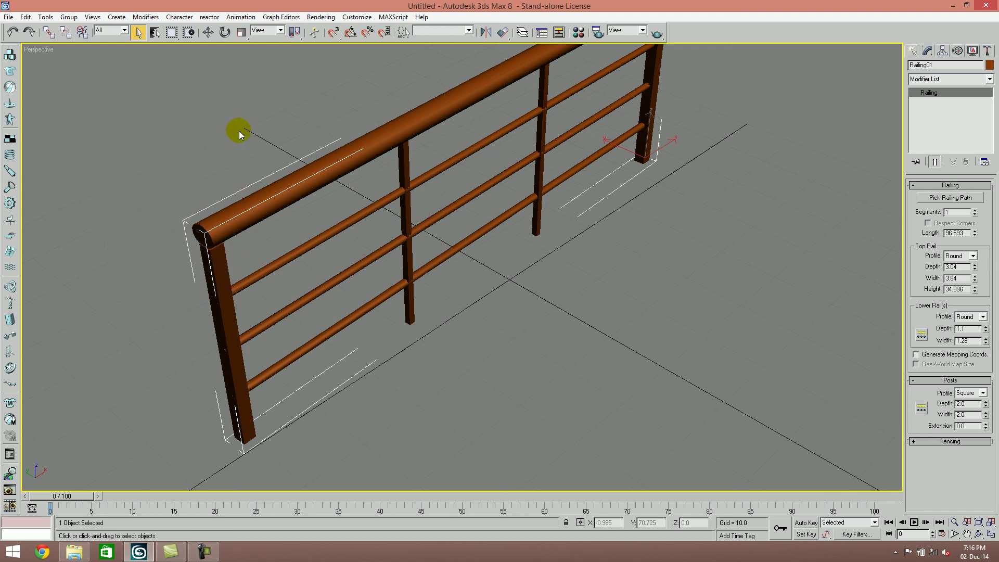
pyautogui.click(983, 393)
pyautogui.click(983, 409)
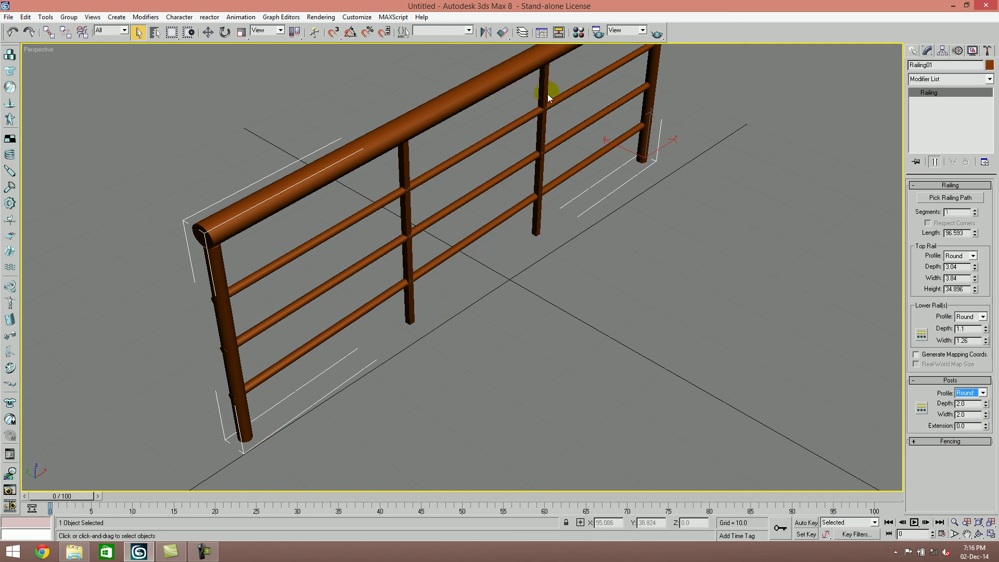
# Set the Fencing Picket Spacing count to 5, spacing pickets 15.432 apart.
pyautogui.click(928, 381)
pyautogui.click(931, 391)
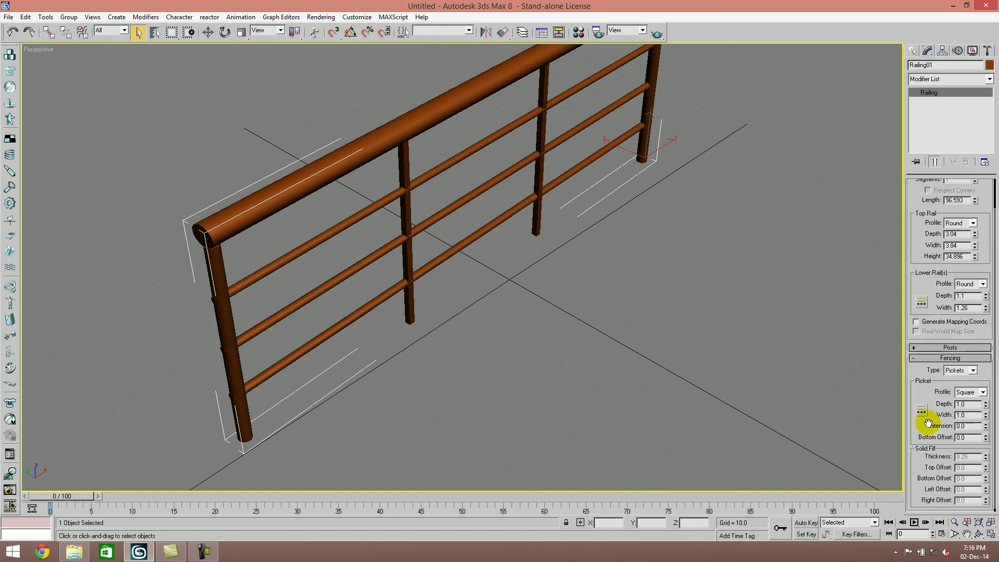
pyautogui.click(922, 410)
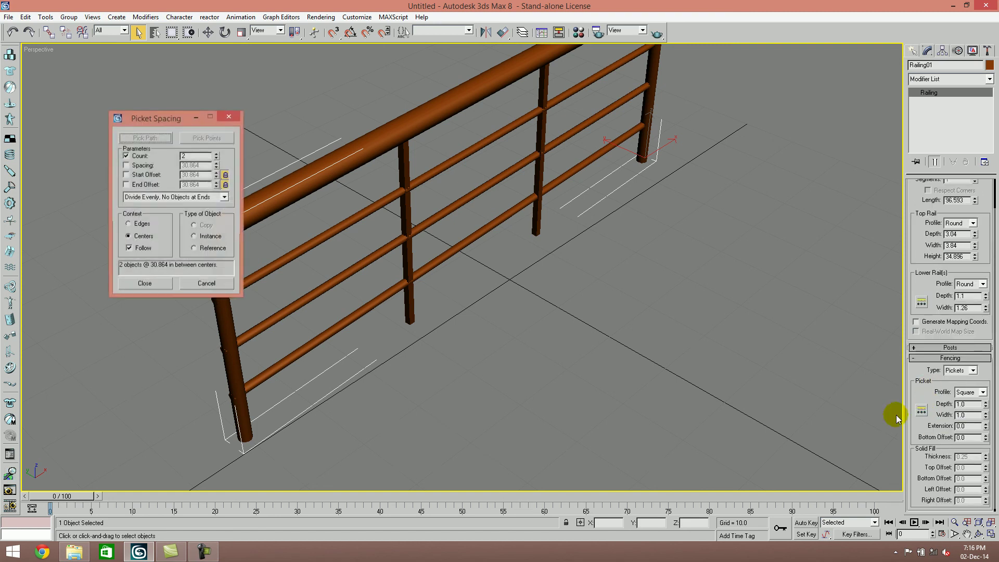
pyautogui.click(217, 155)
pyautogui.click(217, 155)
pyautogui.click(217, 155)
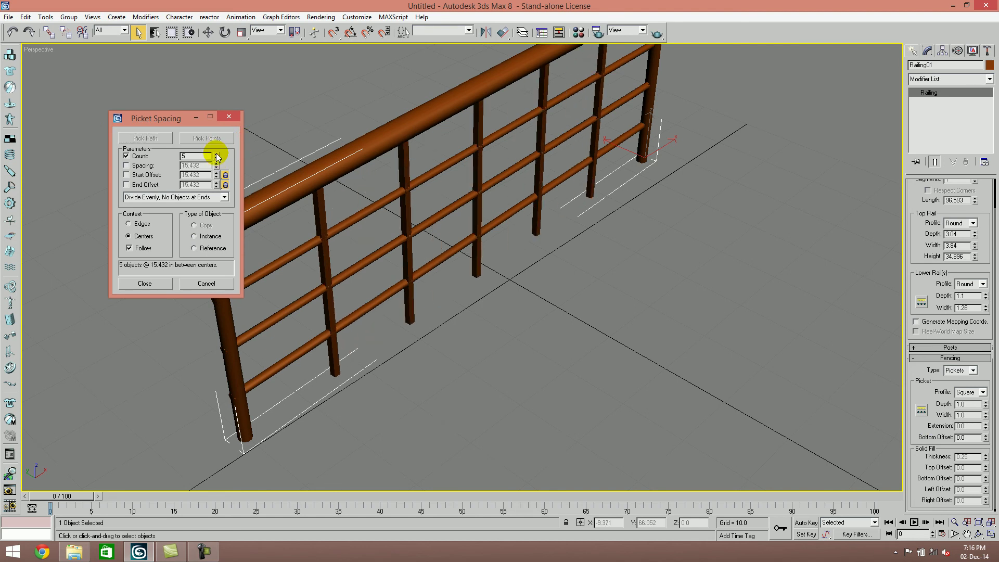
pyautogui.click(149, 286)
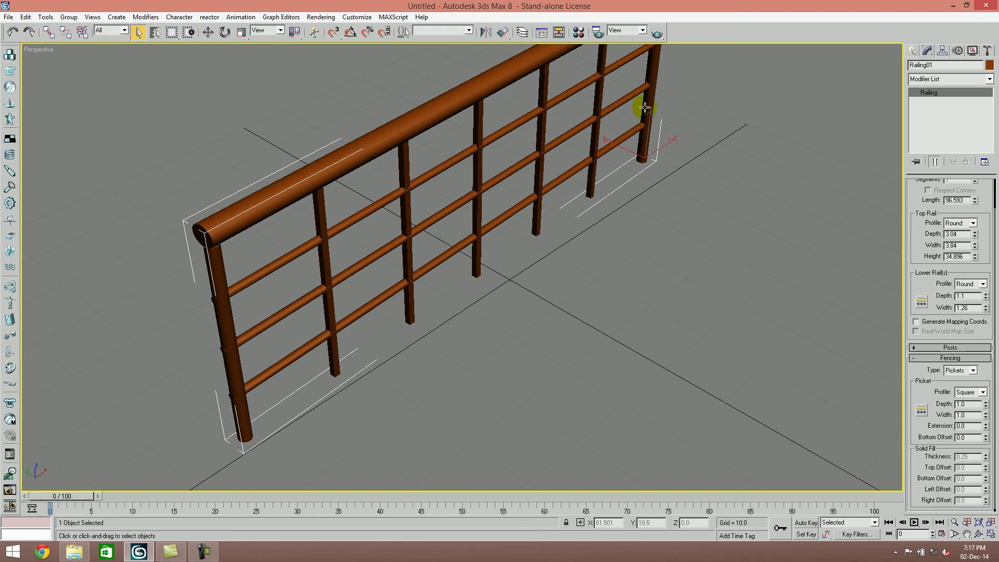
# Check the railing in wireframe, then give the pickets a Round profile.
pyautogui.press('F3')
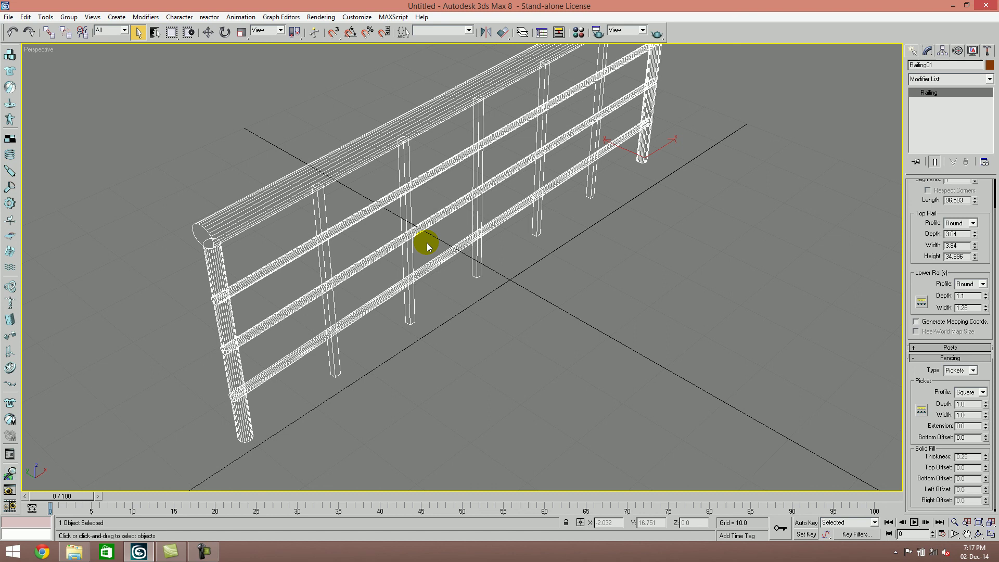
pyautogui.press('F3')
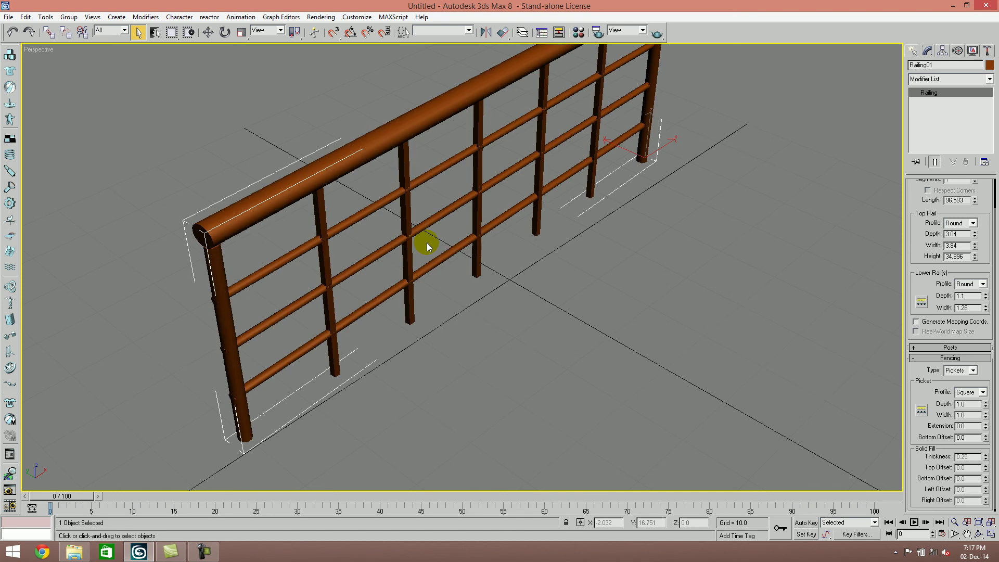
pyautogui.click(967, 393)
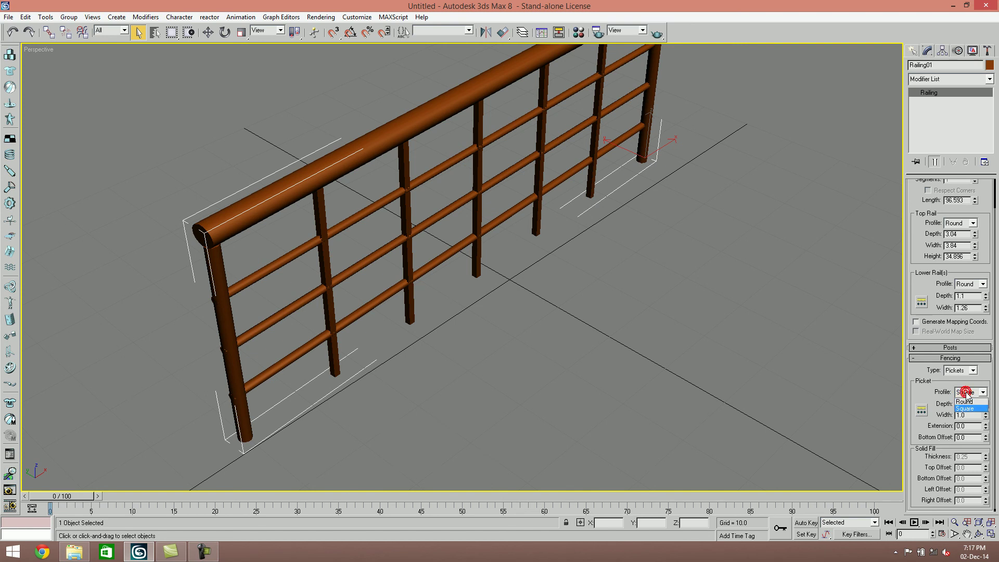
pyautogui.click(966, 407)
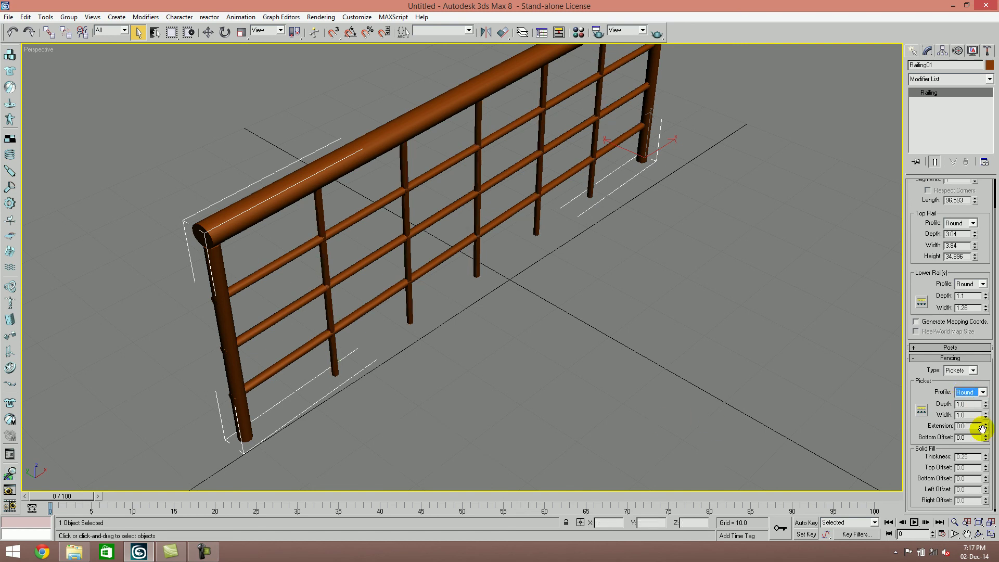